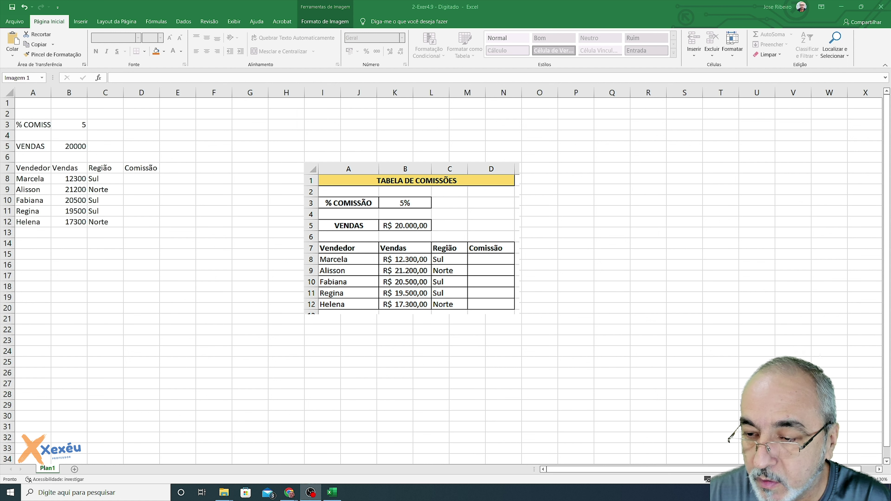
Step: Move the reference image up and to the left, clear of the data
scroll(442, 277, up, 1)
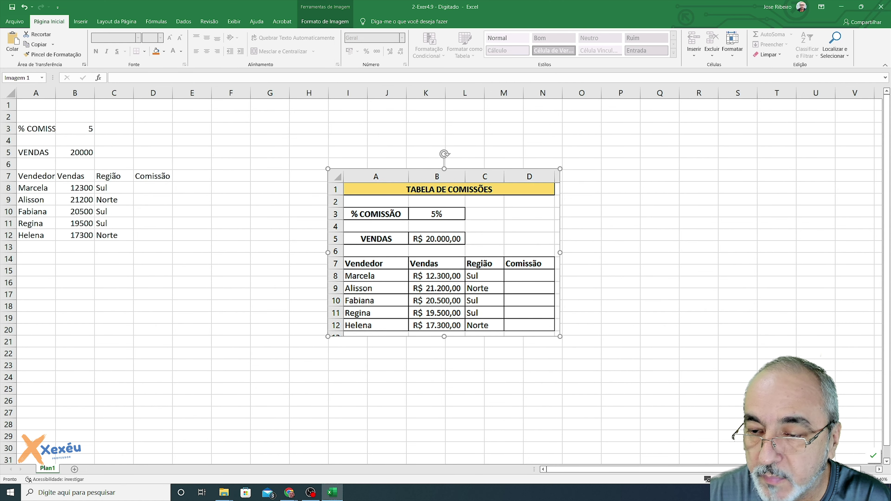
scroll(442, 277, up, 2)
scroll(442, 277, up, 2)
scroll(442, 277, up, 1)
scroll(442, 277, up, 1)
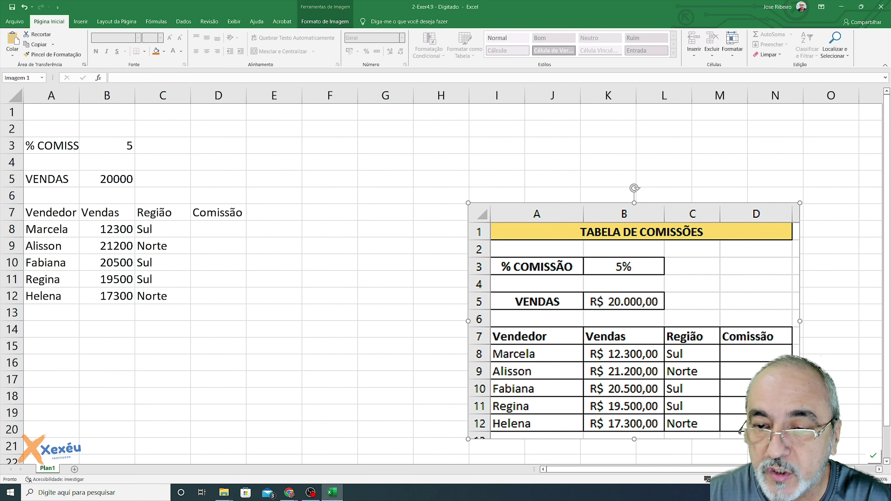
drag(735, 367, 691, 309)
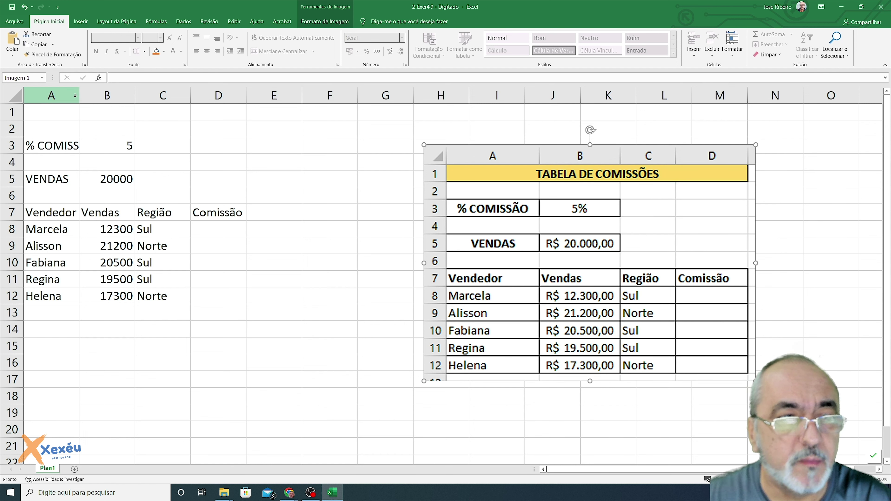
Step: Widen columns A through D so every label, including % COMISSÃO, fits
drag(79, 100, 90, 102)
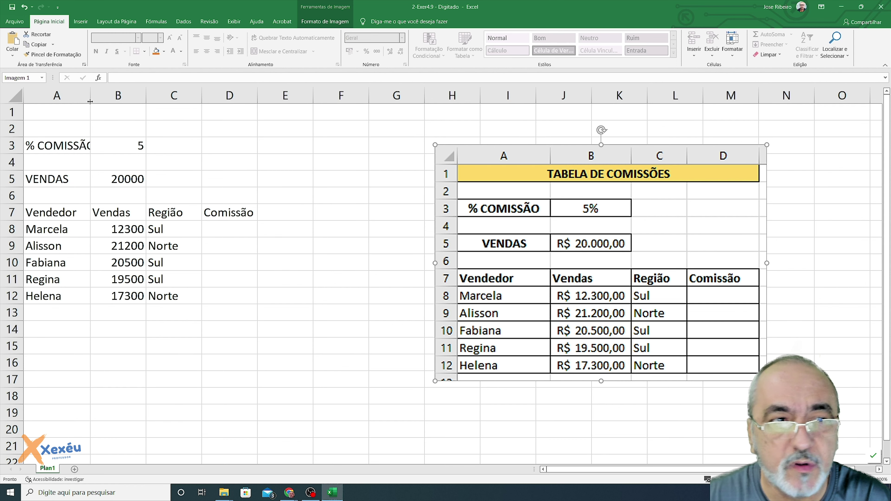
scroll(113, 160, down, 4)
scroll(114, 161, up, 4)
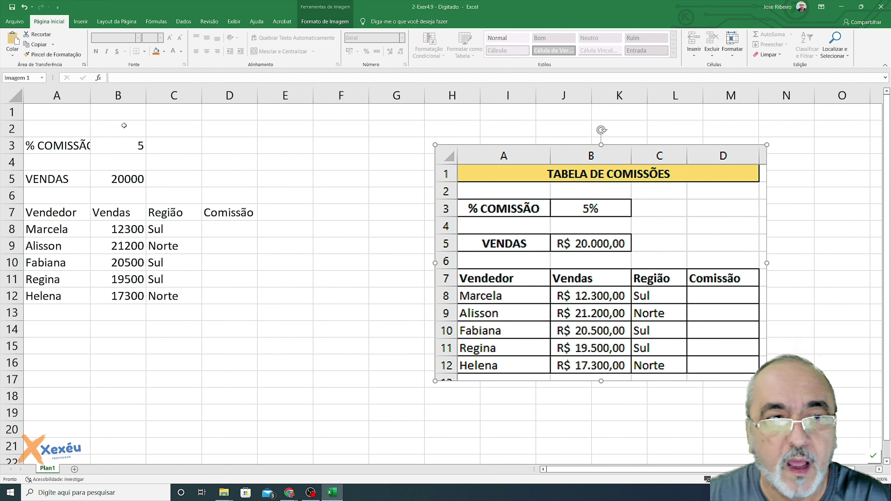
drag(94, 93, 105, 94)
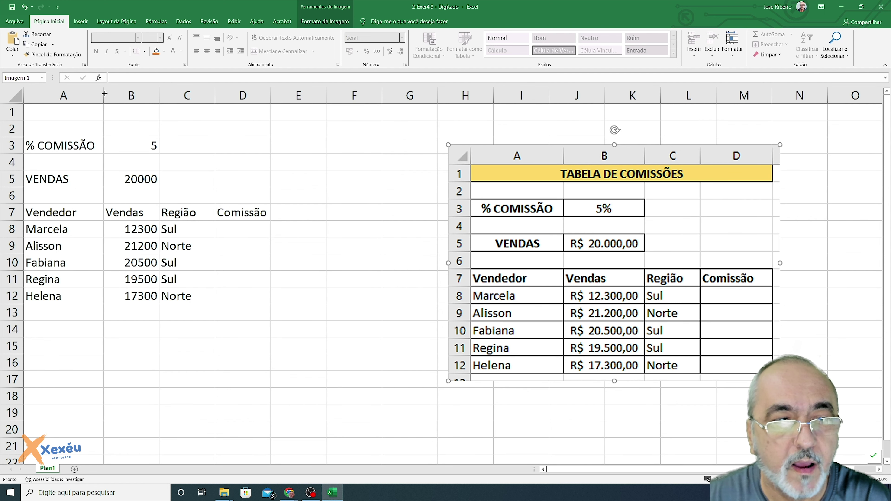
double_click(104, 94)
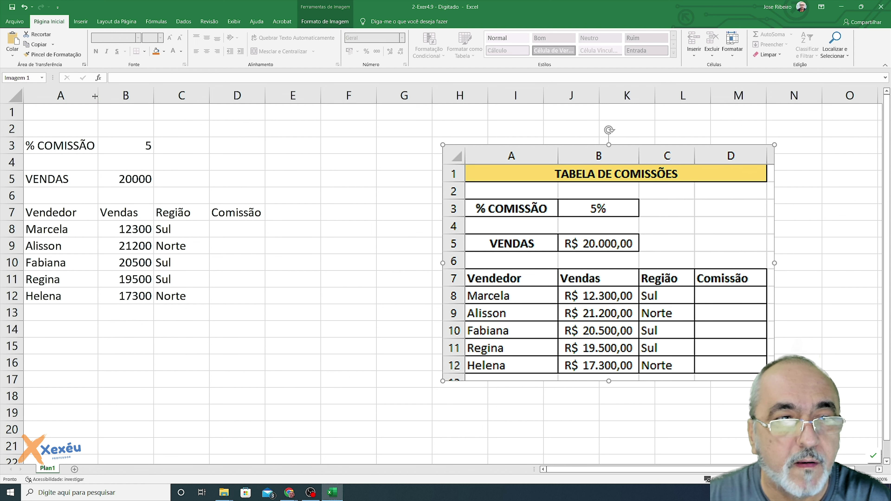
drag(96, 96, 104, 98)
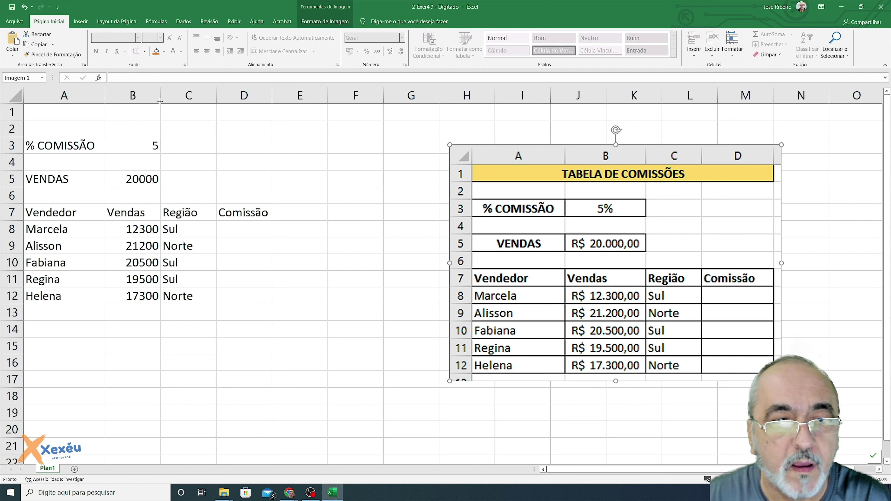
drag(160, 101, 170, 101)
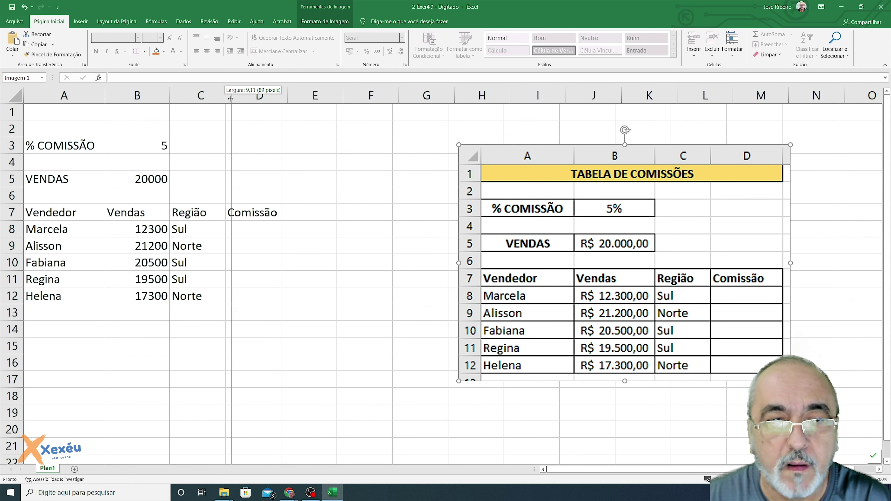
drag(224, 100, 232, 99)
drag(288, 94, 295, 94)
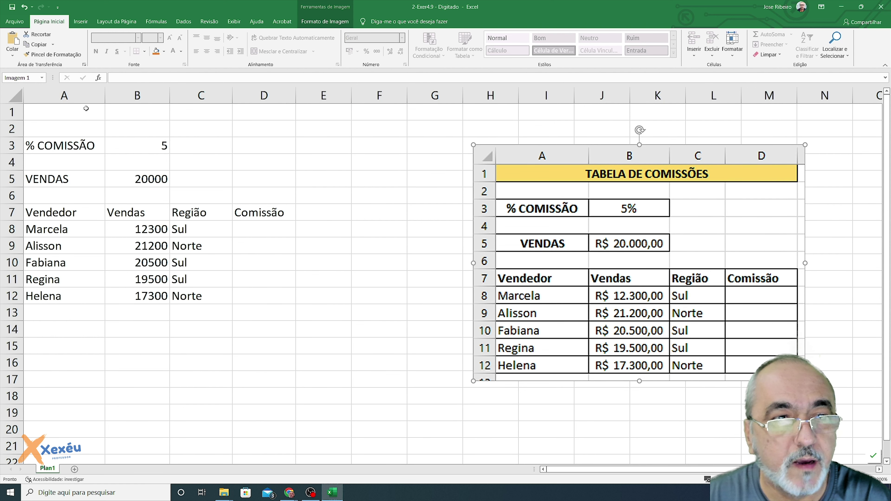
click(78, 115)
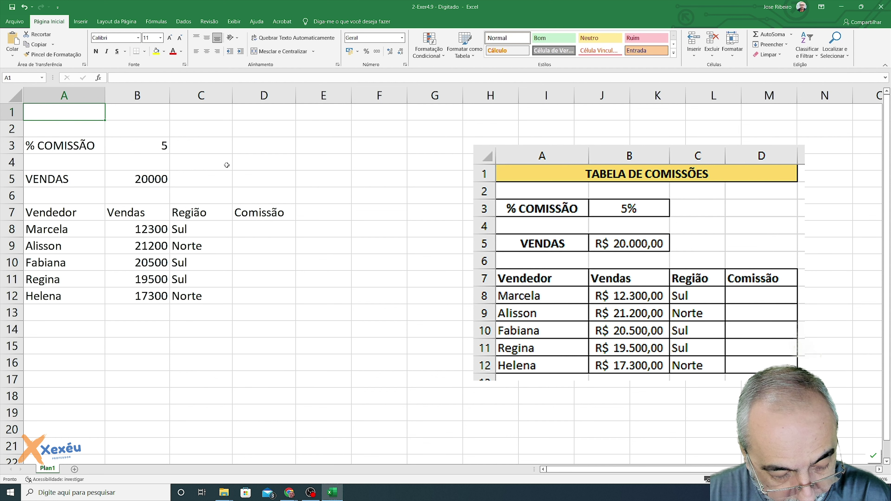
Step: Enter TABELA DE COMISSÕES in cell A1, then select A1 through D1
text(TABELA)
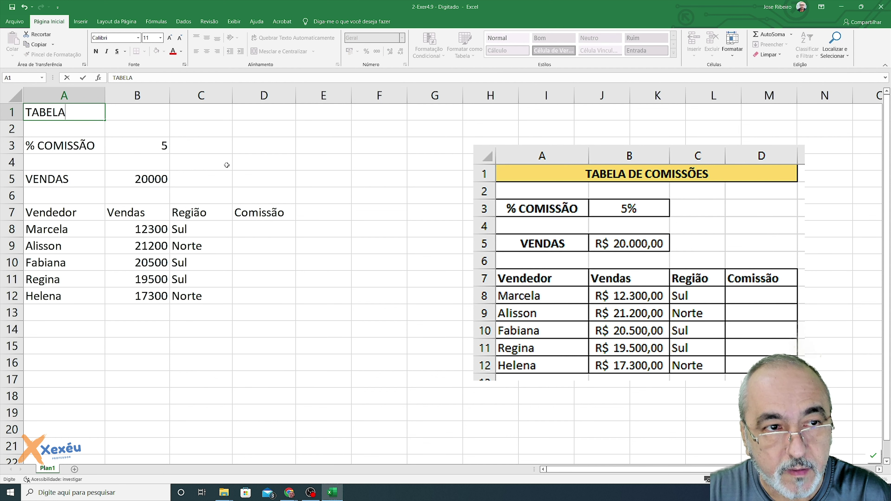
text( DE COMISSÕES)
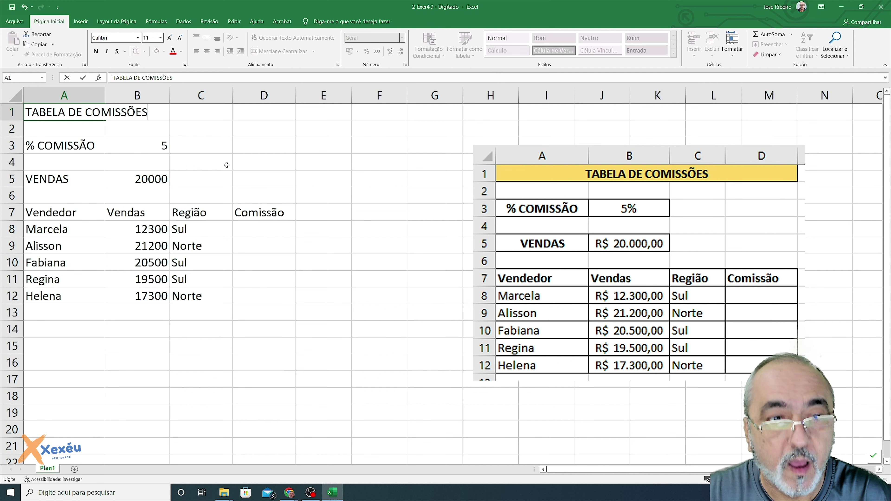
key(Return)
key(Up)
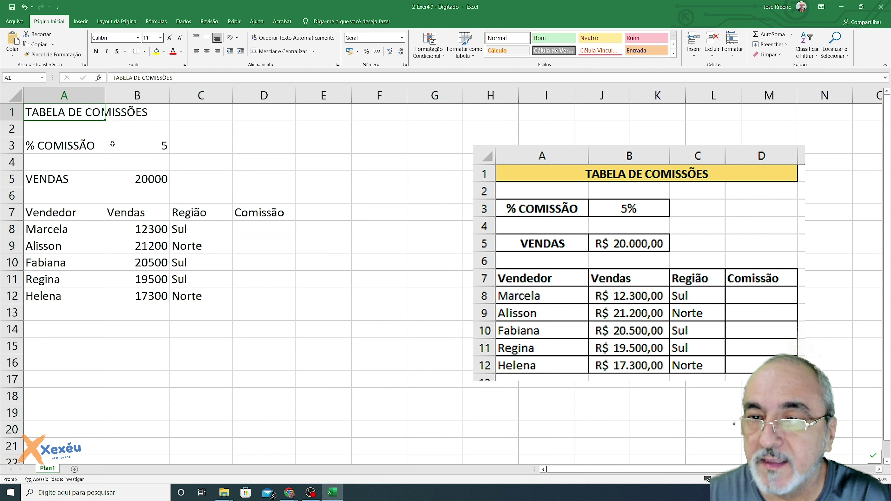
drag(61, 113, 246, 109)
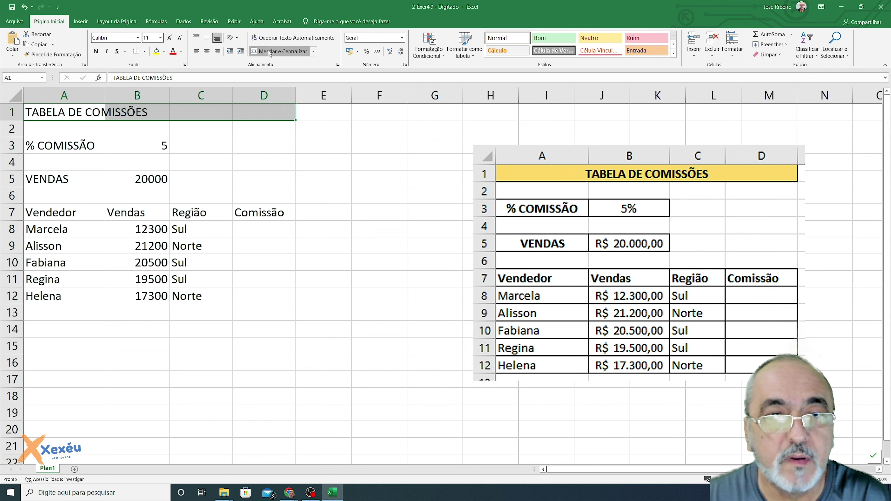
Step: Merge and centre the title across A1:D1, fill it light gold (Ouro) and bold it
click(280, 51)
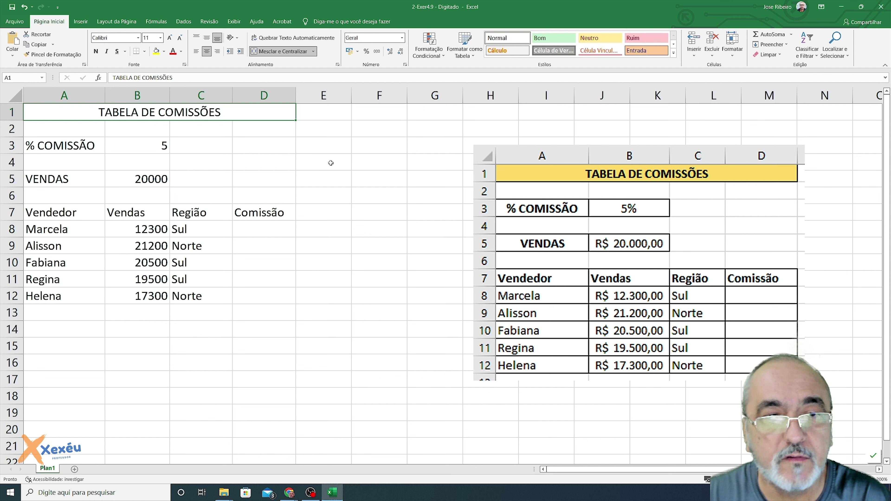
click(164, 52)
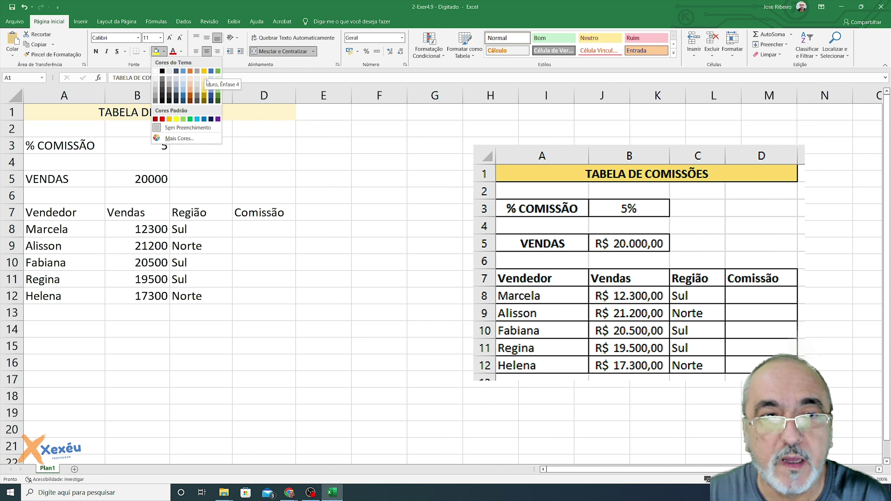
click(204, 91)
click(97, 53)
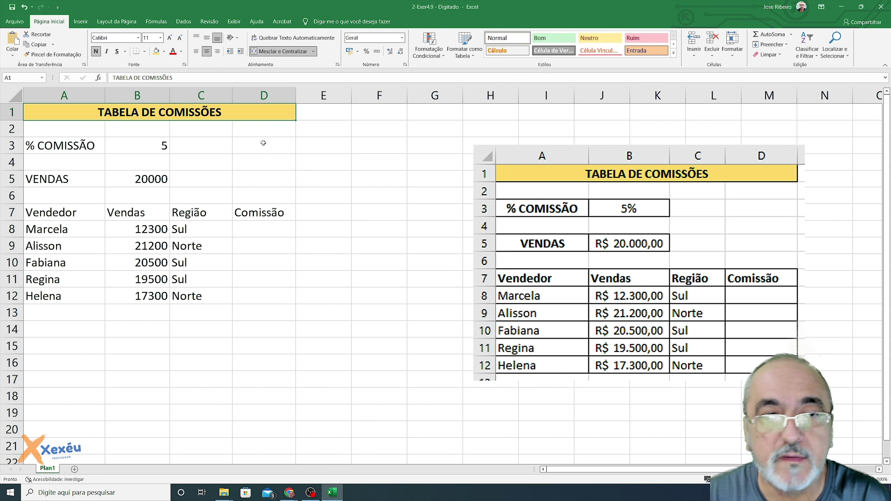
click(318, 156)
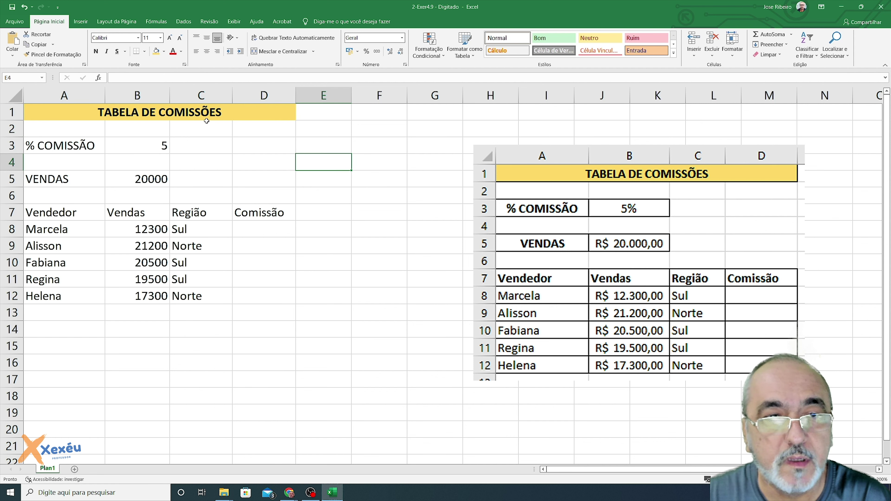
Step: Give the merged title a thick outside border (Bordas Externas Espessas) and widen column A slightly
click(207, 111)
click(145, 52)
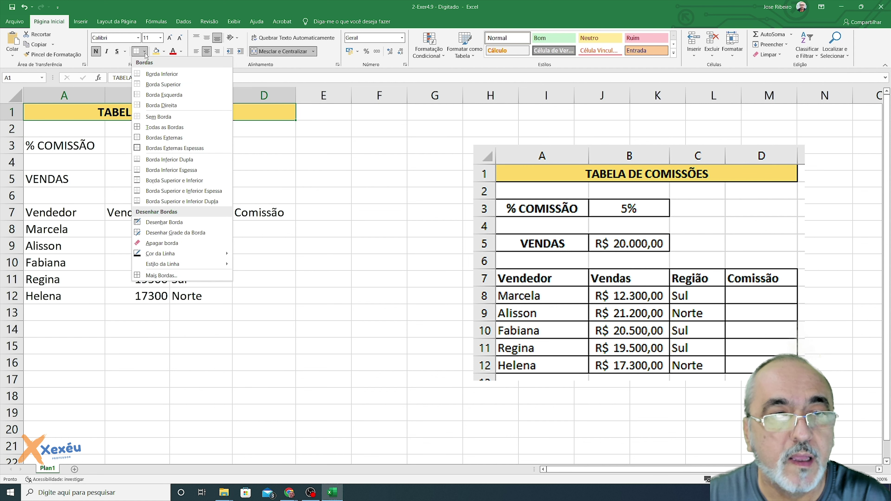
click(176, 147)
click(352, 156)
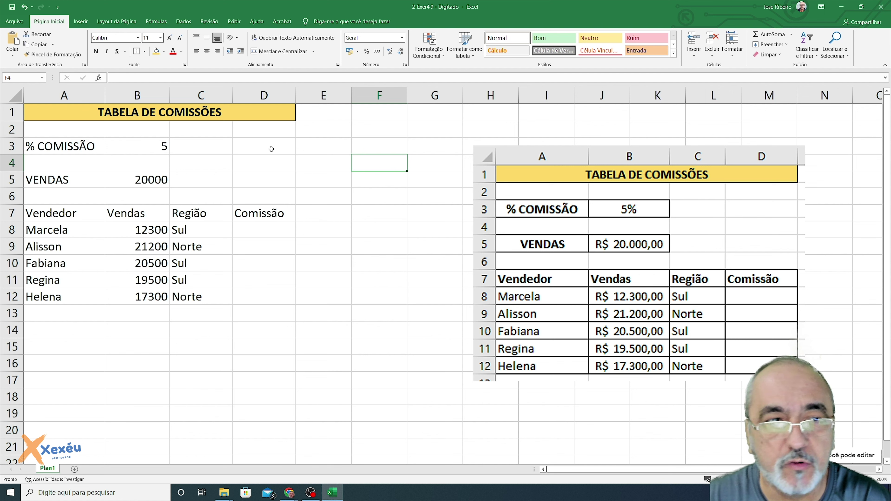
drag(105, 93, 112, 93)
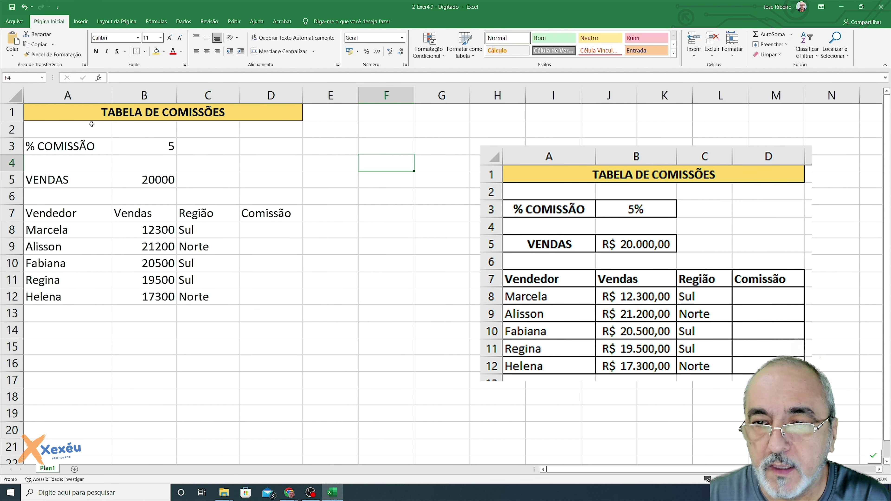
Step: Centre the % COMISSÃO label and value in A3:B3 and give them all borders
drag(79, 142, 137, 141)
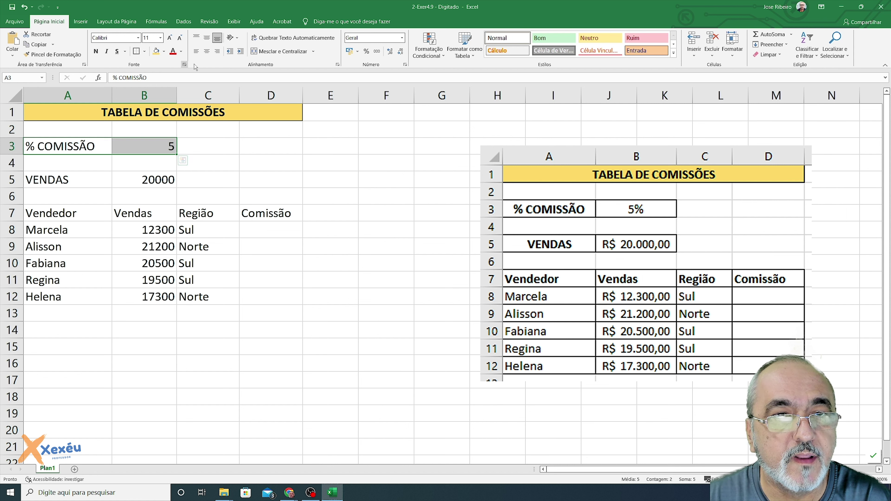
click(206, 52)
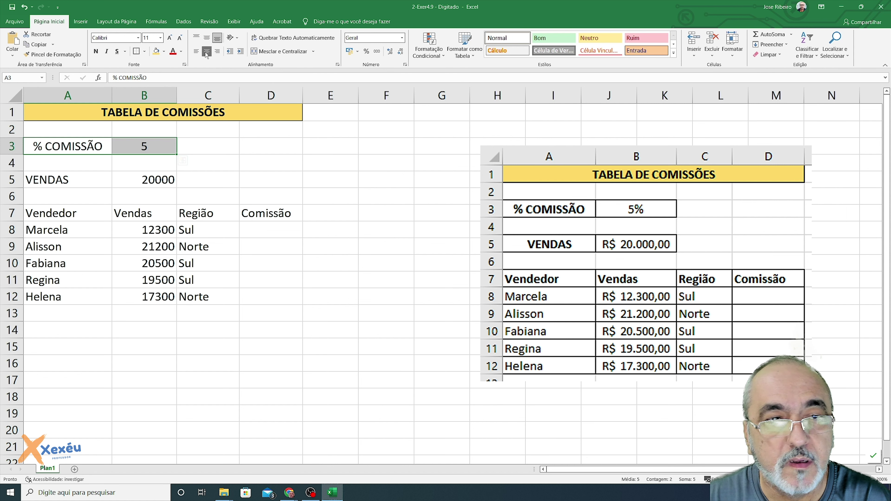
click(143, 52)
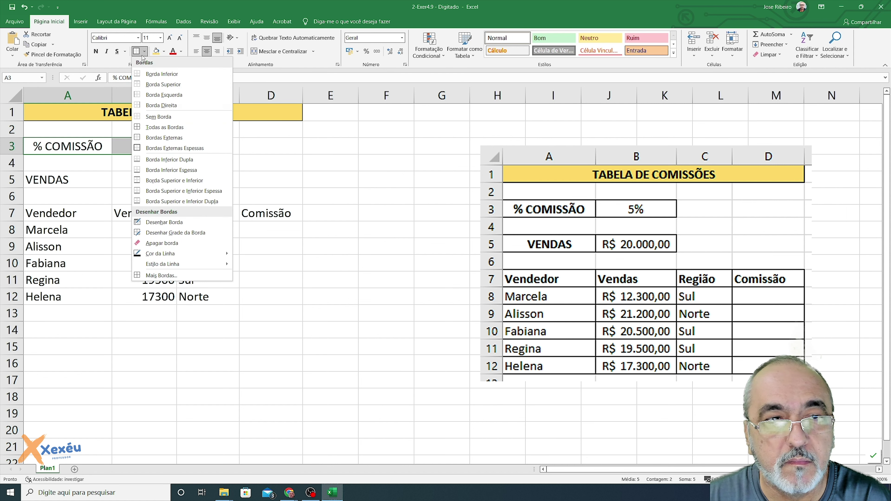
click(165, 127)
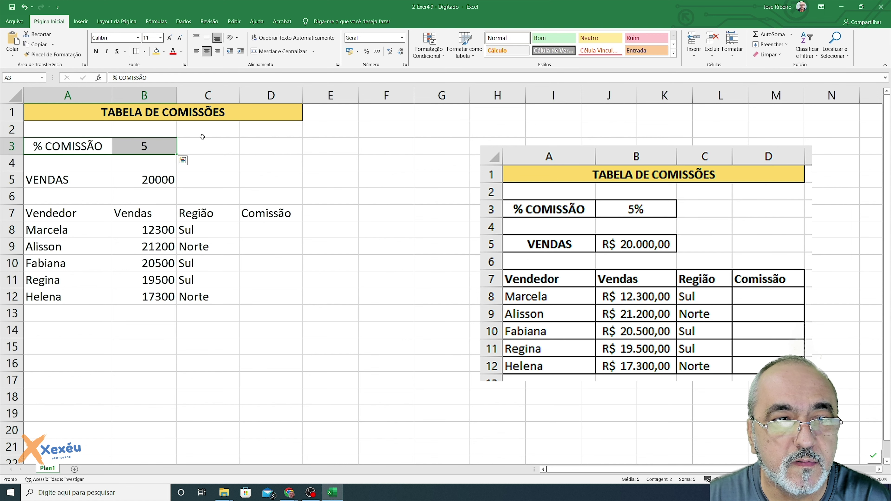
click(385, 185)
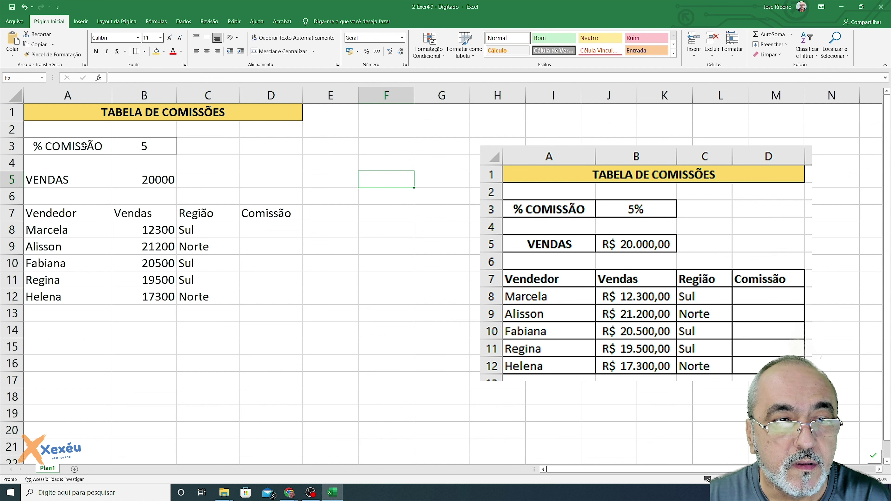
Step: Remove the borders from A3:B3 again with Sem Borda
drag(84, 147, 117, 147)
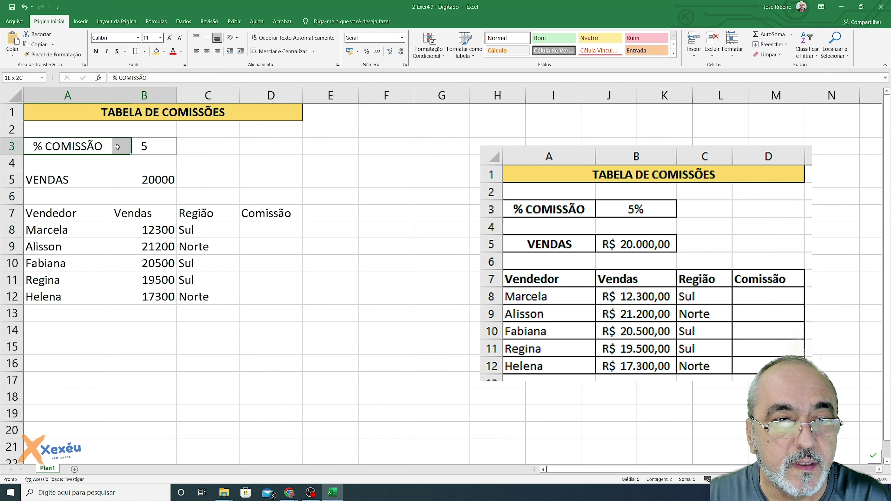
click(145, 52)
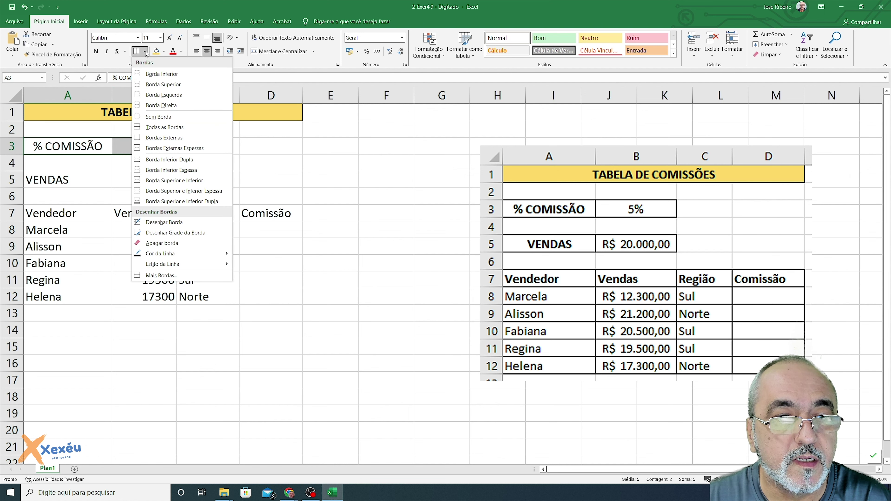
click(160, 115)
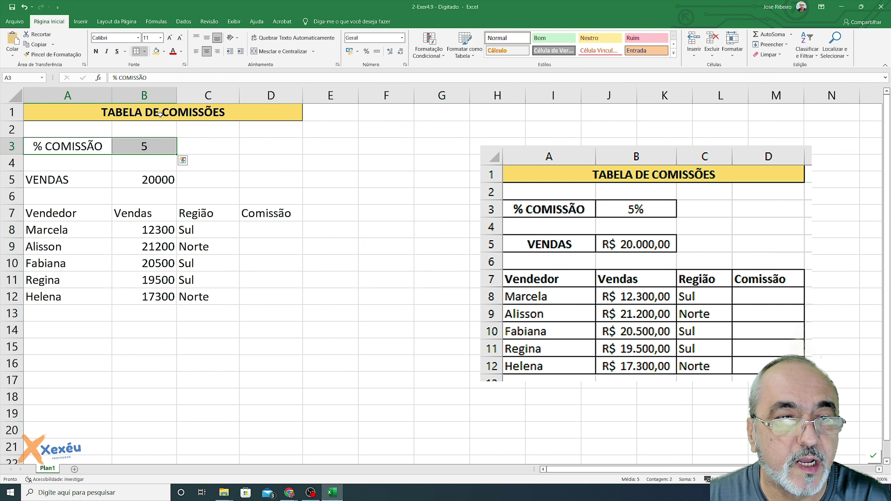
click(145, 52)
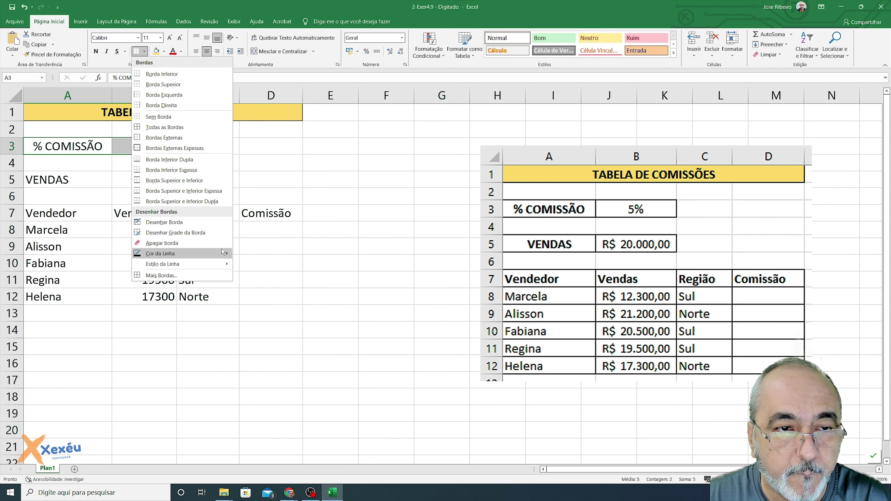
mouse_move(60, 114)
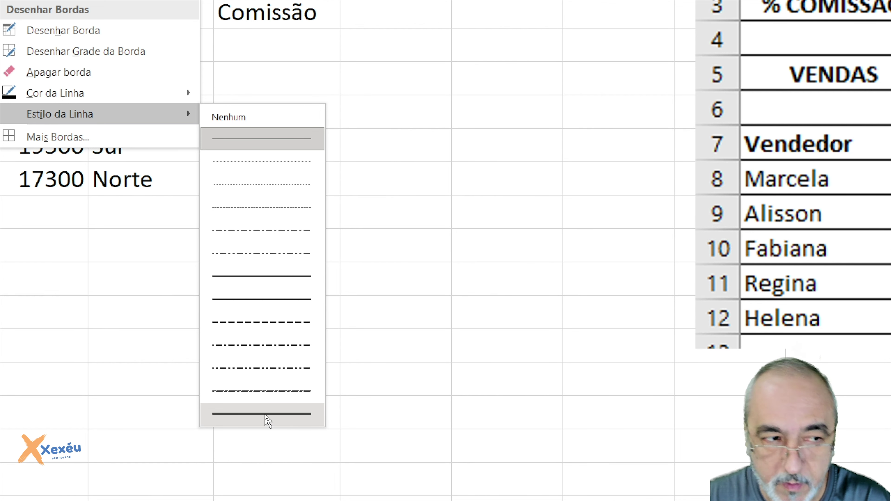
Step: Border the % COMISSÃO cells A3:B3 using a thick solid line style
click(265, 415)
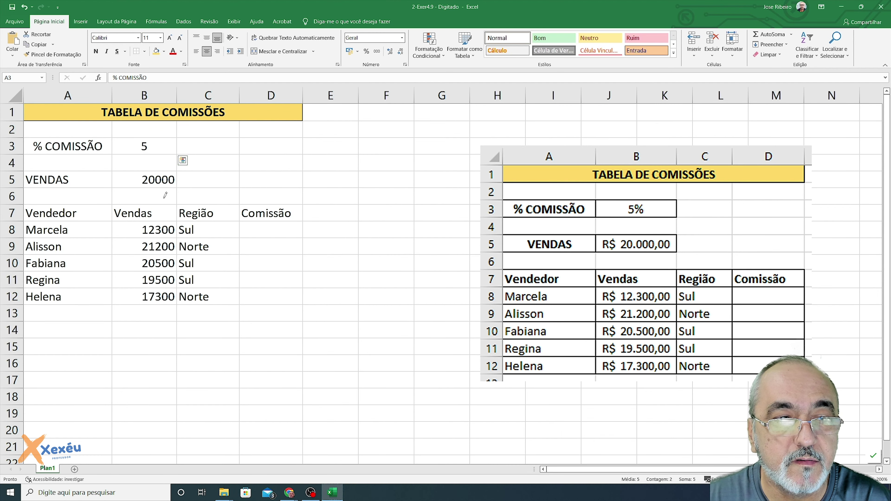
click(144, 51)
click(155, 131)
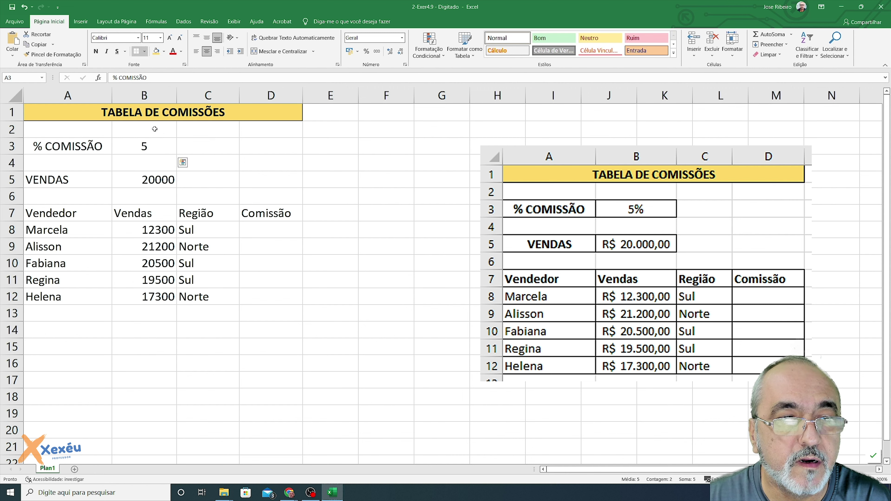
click(342, 168)
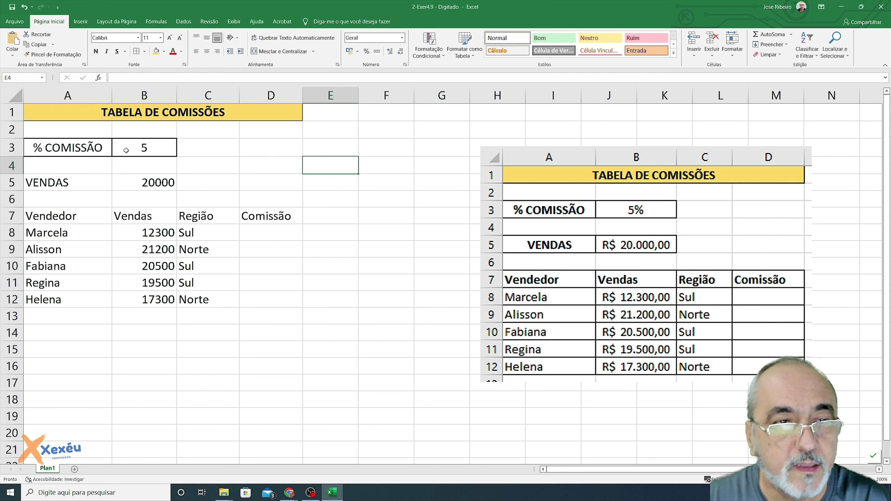
Step: Apply the same borders to the VENDAS cells A5:B5
drag(78, 189, 152, 189)
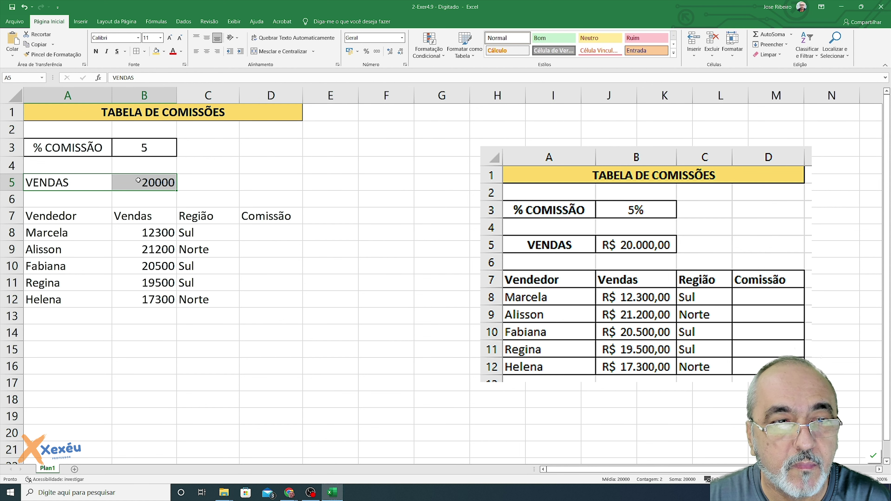
click(136, 51)
click(364, 196)
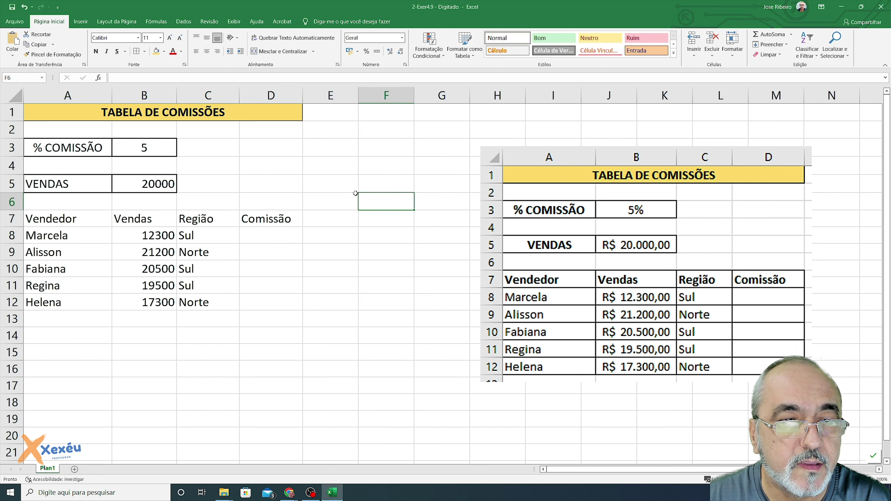
Step: Format B5 as Contábil so it reads R$ 20.000,00, widening column B to fit
click(167, 184)
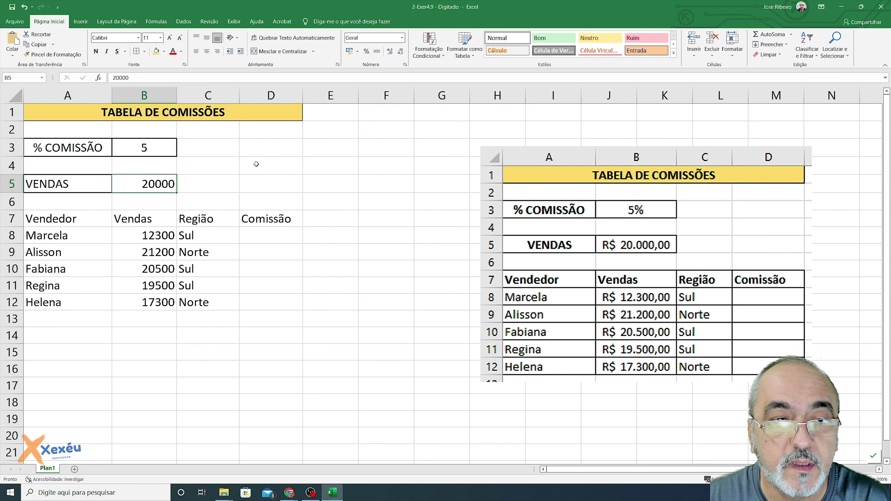
click(401, 38)
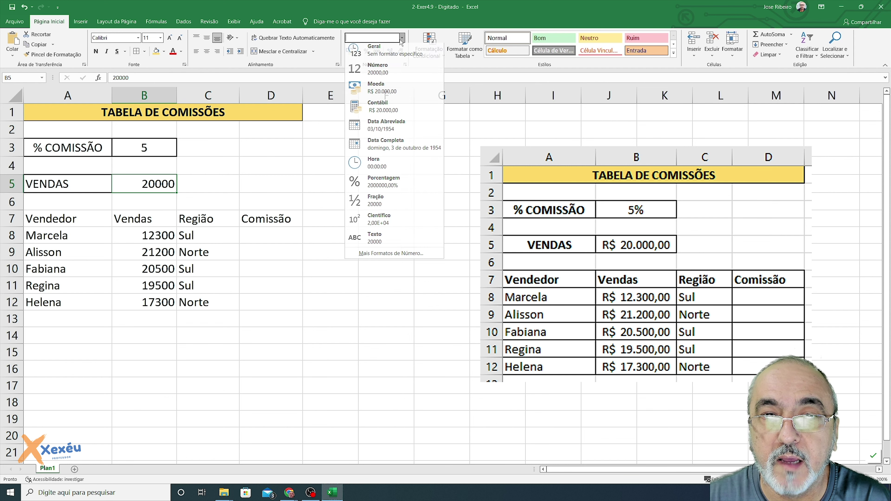
click(419, 113)
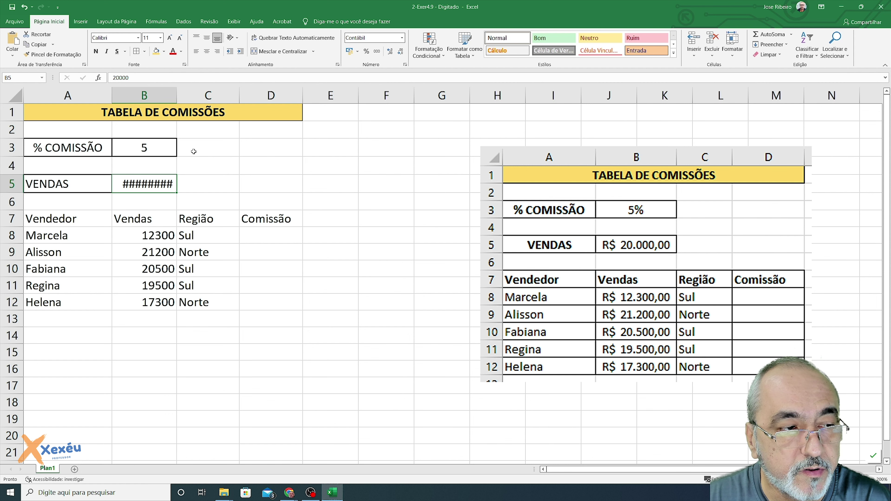
drag(177, 95, 204, 94)
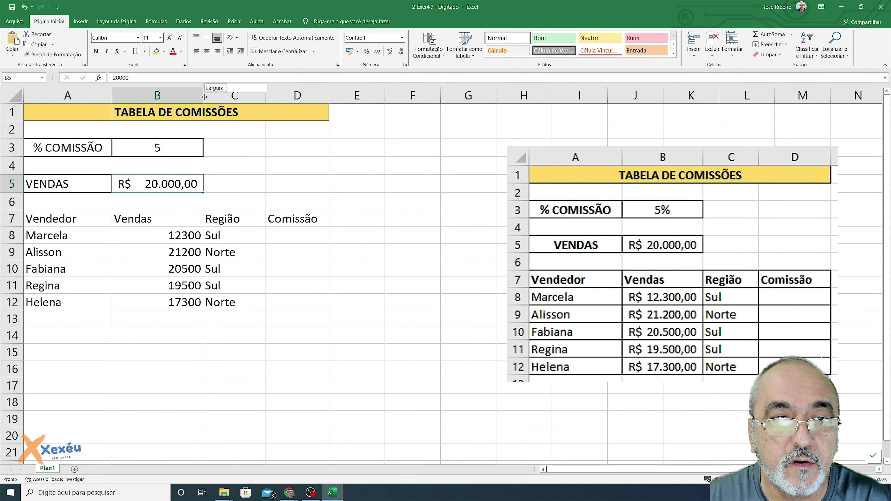
drag(204, 97, 209, 97)
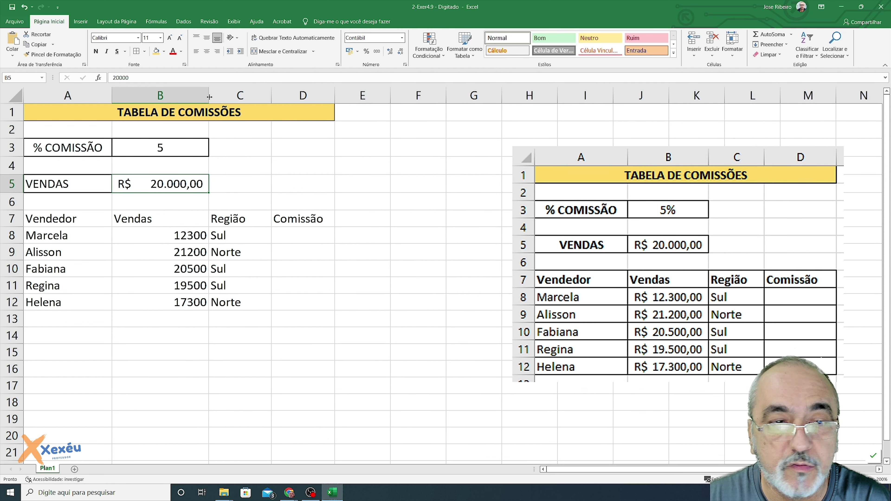
click(170, 144)
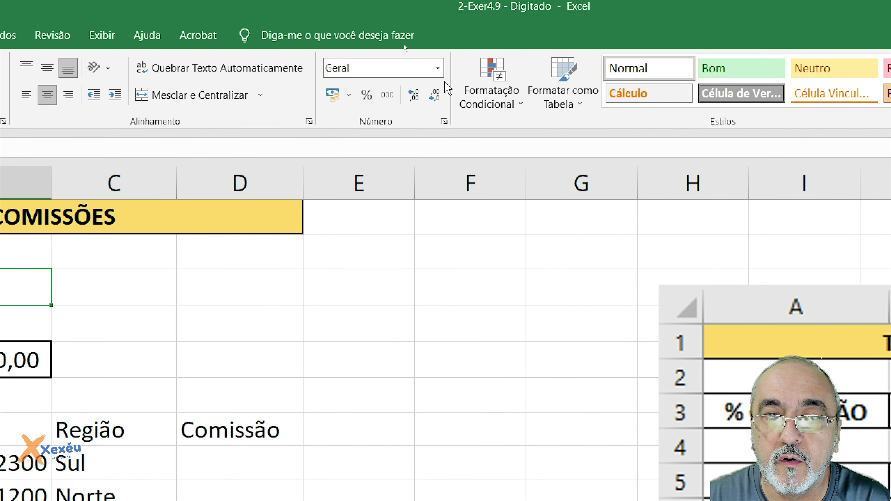
Step: Apply Percent Style to the commission in B3, then undo it after it shows 500%
click(438, 70)
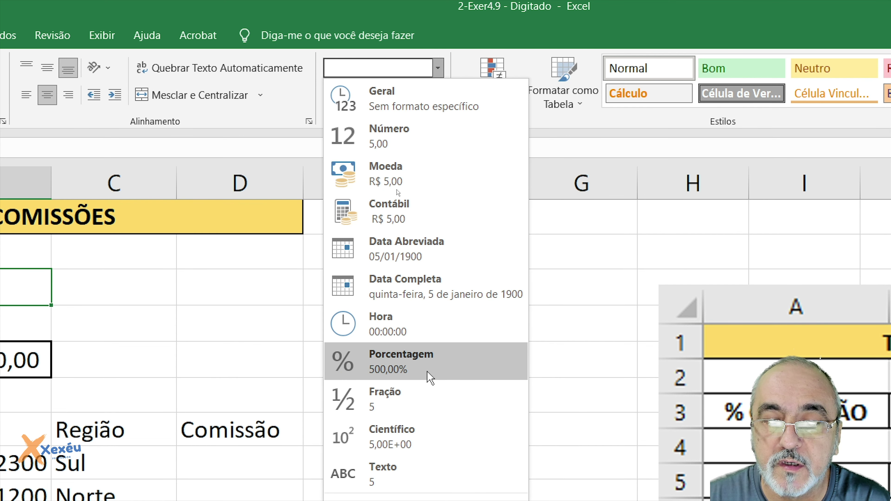
click(408, 3)
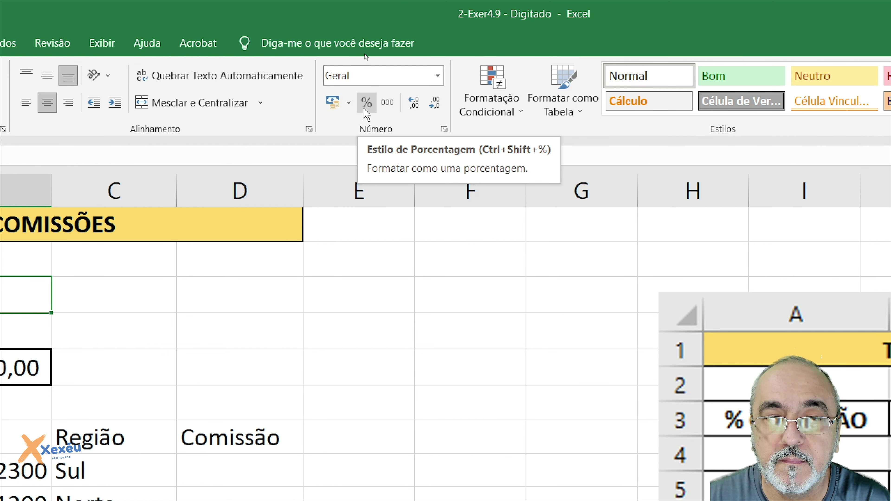
click(364, 105)
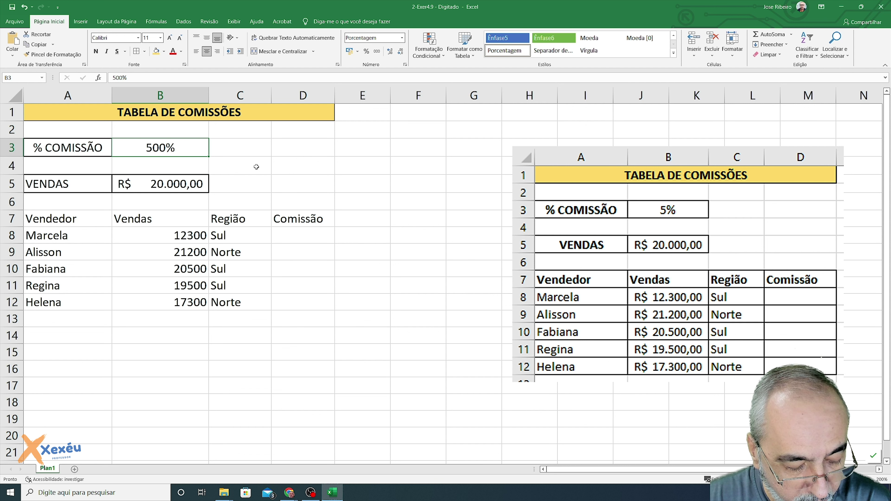
key(ctrl+z)
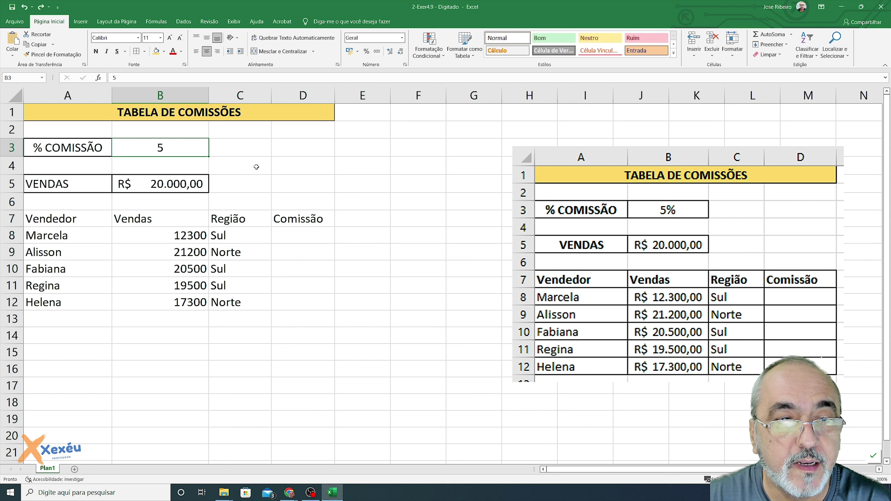
Step: Re-enter B3's commission as 0,05 and apply Percent Style so it shows 5%
text(0,05)
key(Return)
click(192, 151)
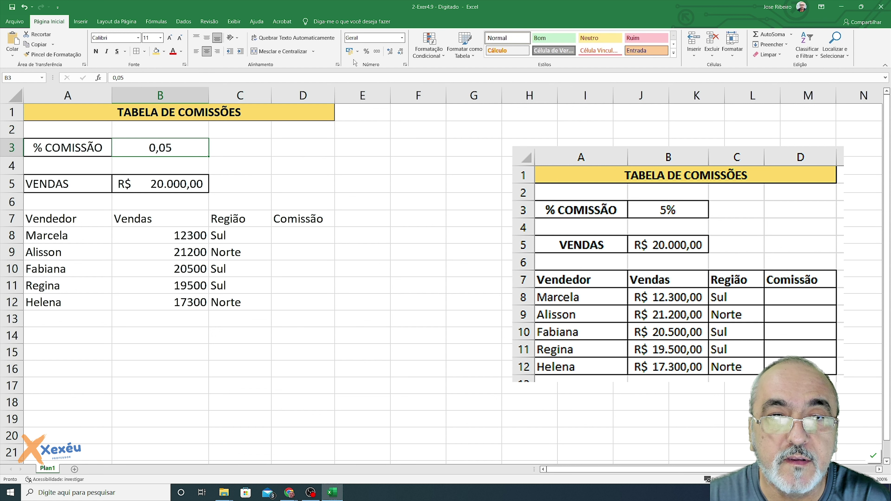
click(367, 52)
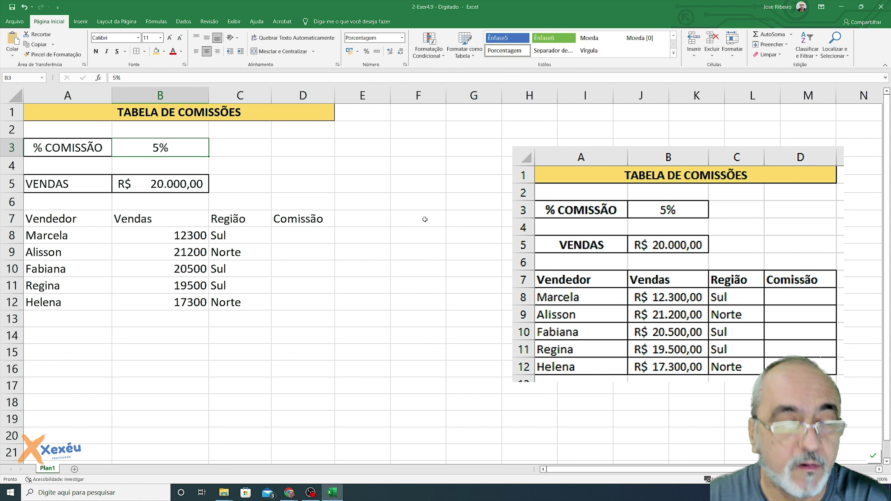
click(408, 226)
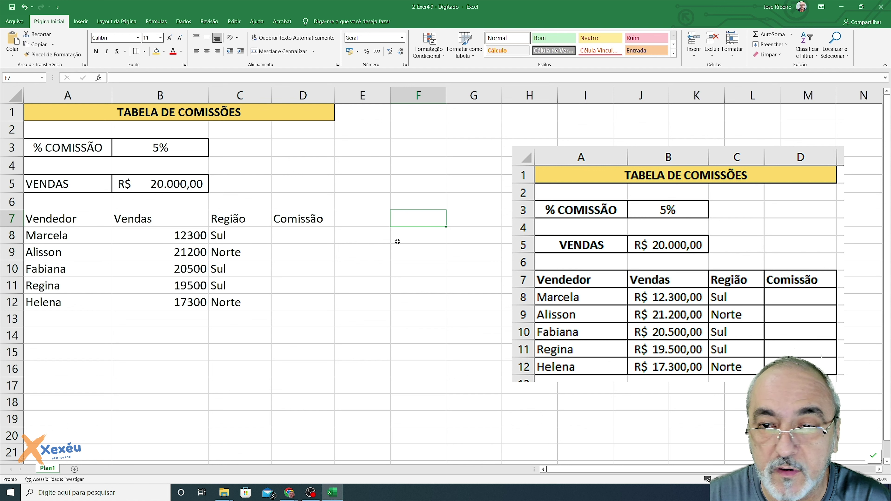
Step: Apply All Borders to the Vendedor/Vendas/Região/Comissão table in A7:D12
drag(78, 219, 280, 302)
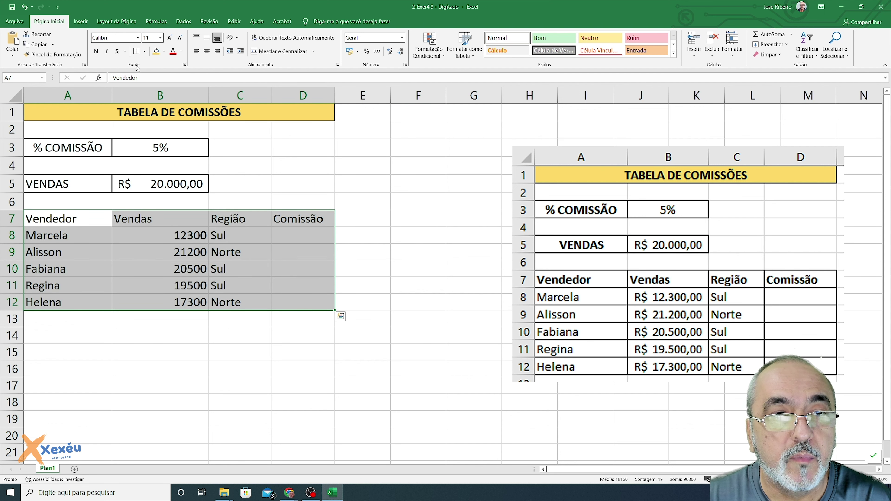
click(137, 51)
click(381, 243)
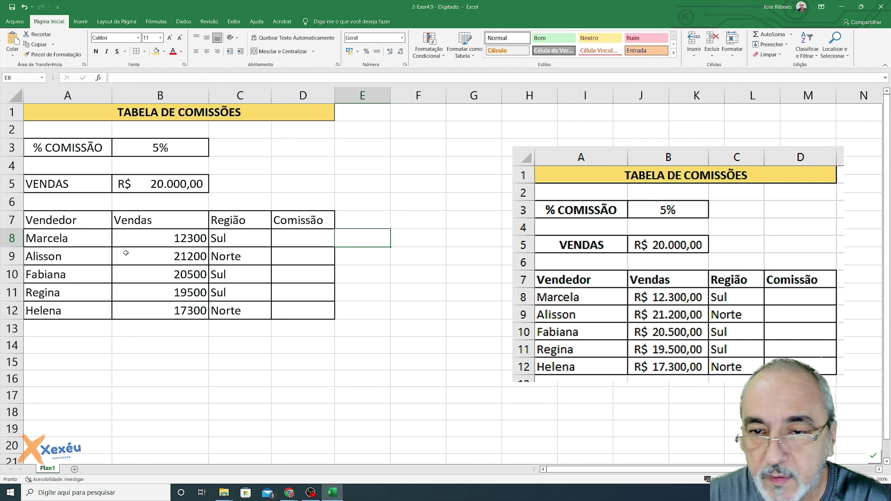
click(89, 144)
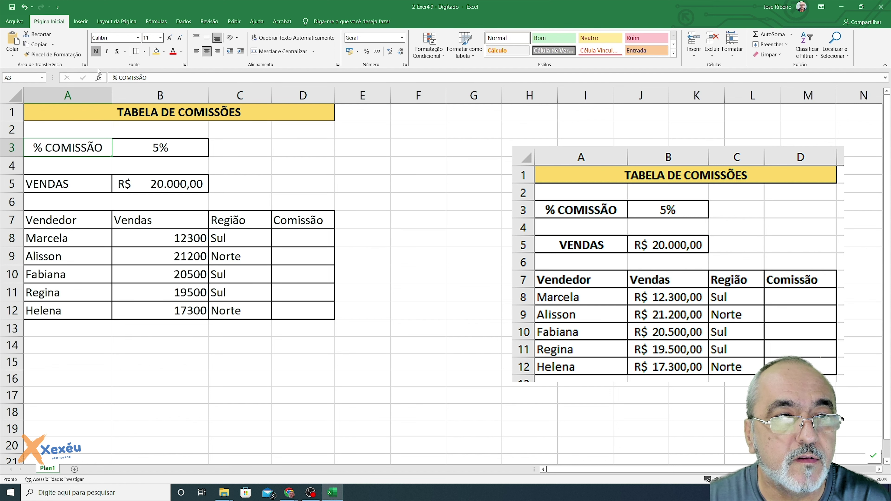
Step: Bold the % COMISSÃO label, then bold and centre the VENDAS label
click(96, 51)
click(74, 184)
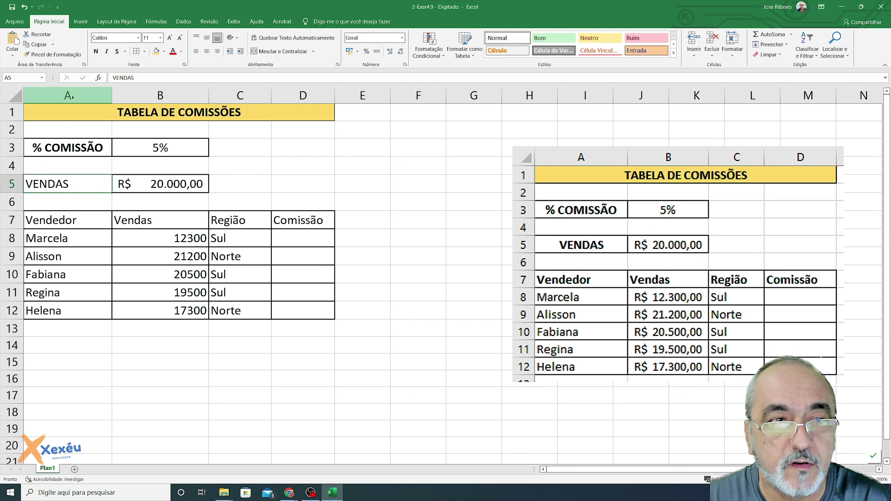
click(96, 51)
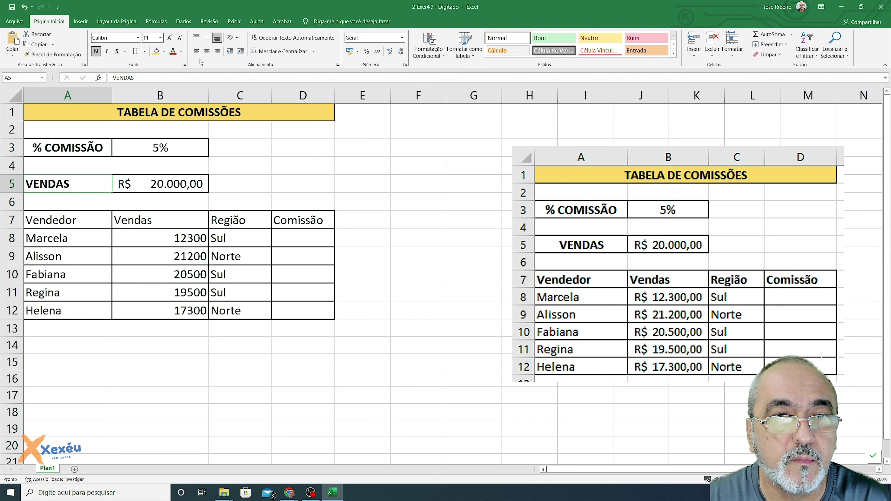
click(207, 52)
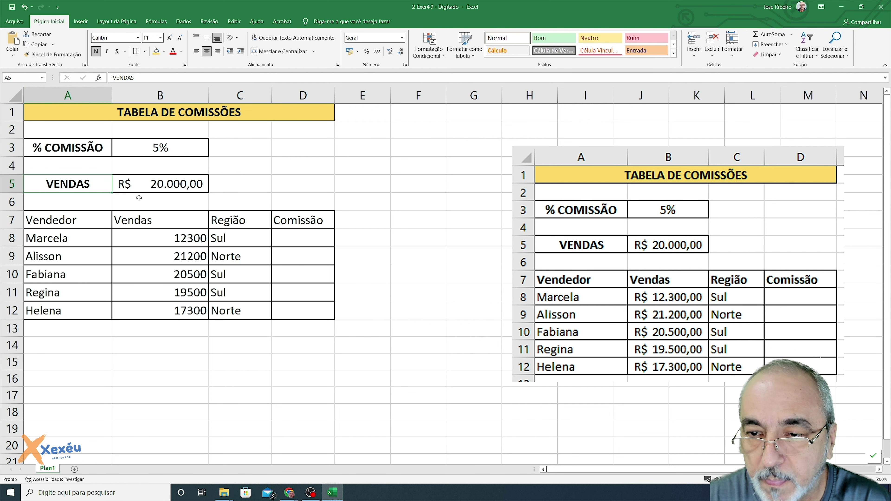
Step: Bold the Vendedor, Vendas, Região and Comissão headers in A7:D7
click(84, 223)
drag(117, 220, 315, 220)
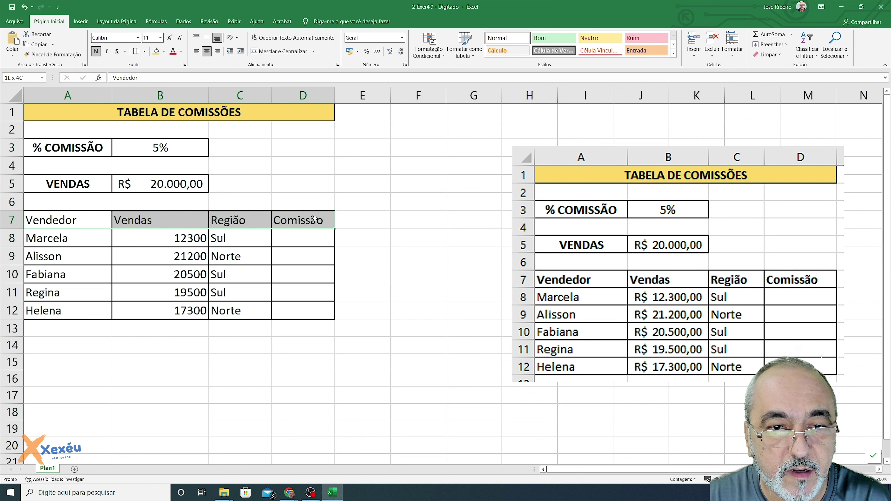
click(96, 52)
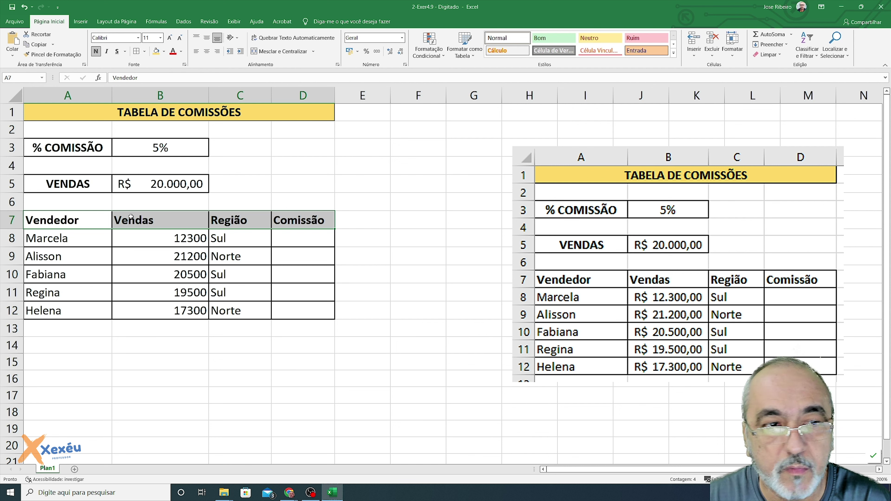
click(154, 243)
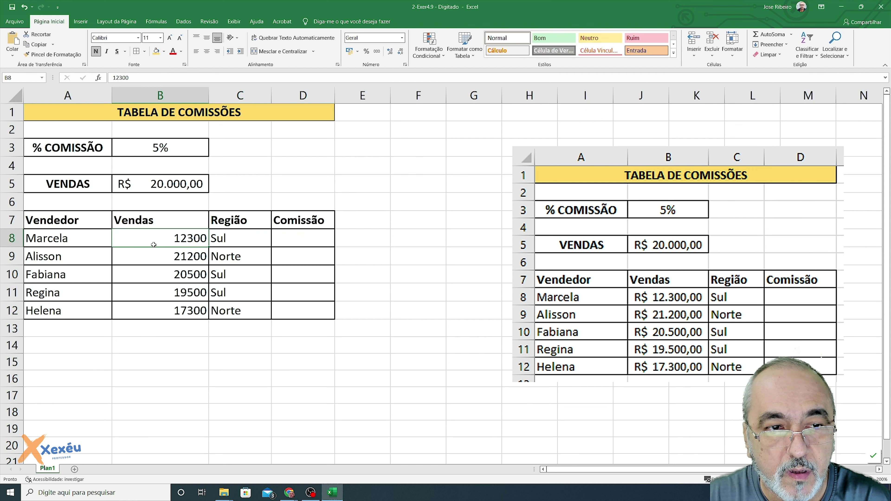
Step: Apply the Contábil accounting format to sales B8:B12, showing R$ 12.300,00 to R$ 17.300,00
drag(154, 243, 168, 311)
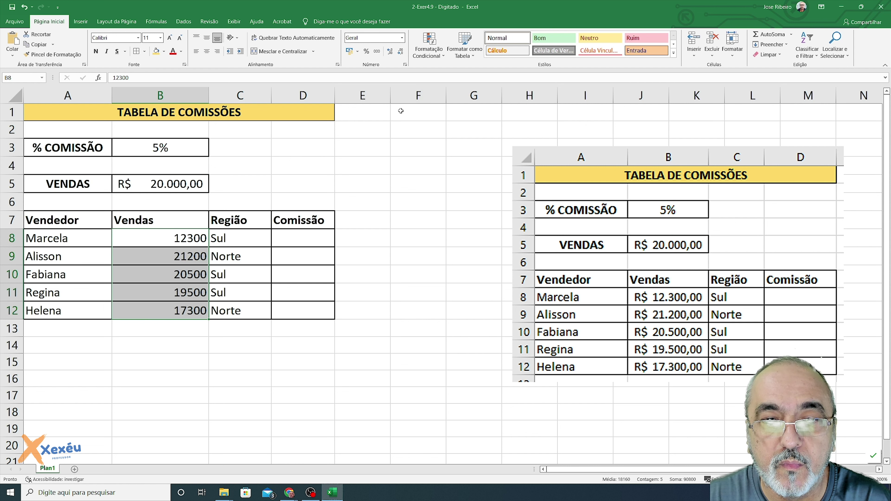
click(402, 37)
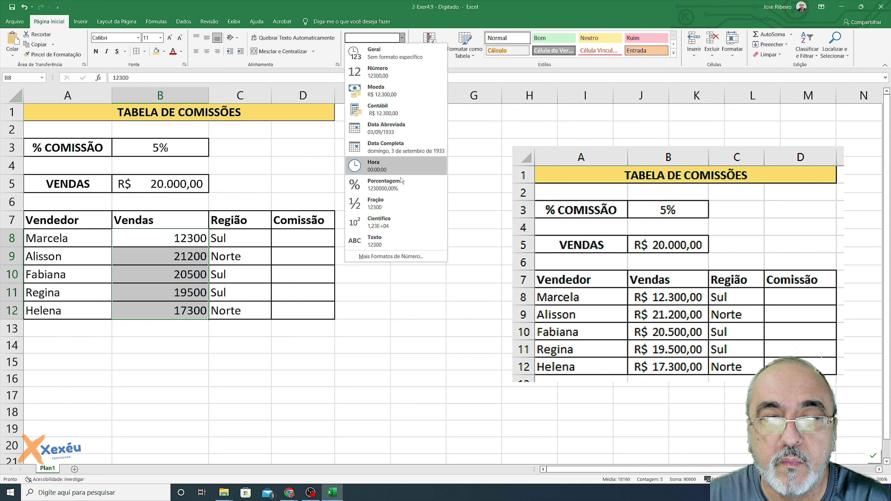
click(397, 112)
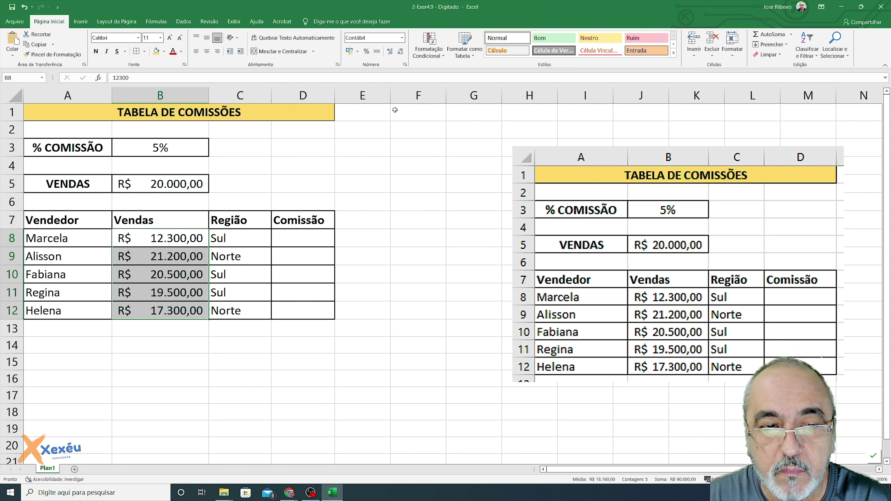
click(388, 269)
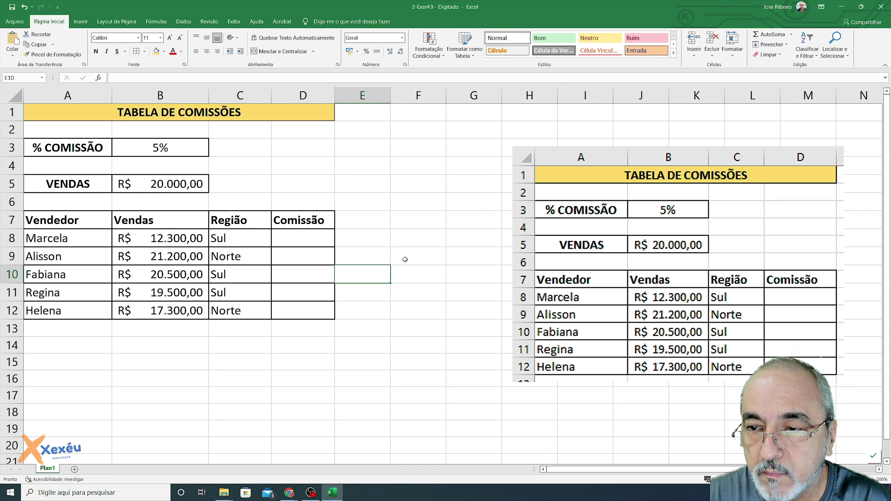
click(415, 212)
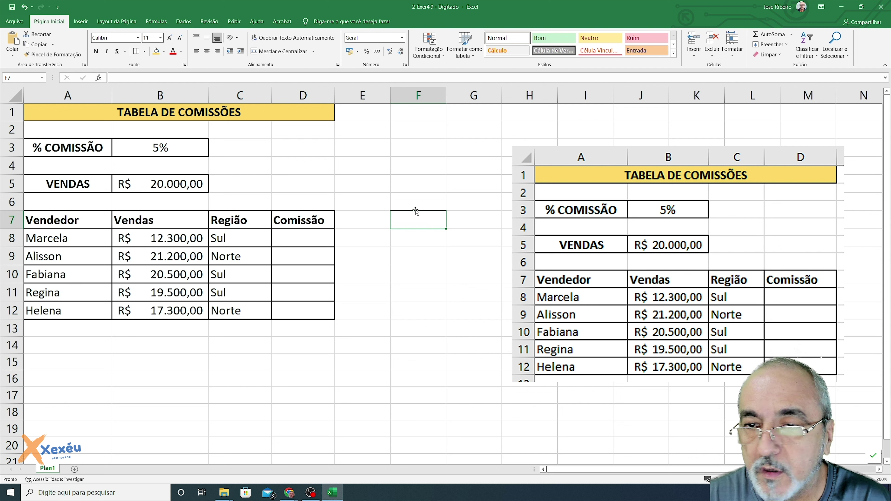